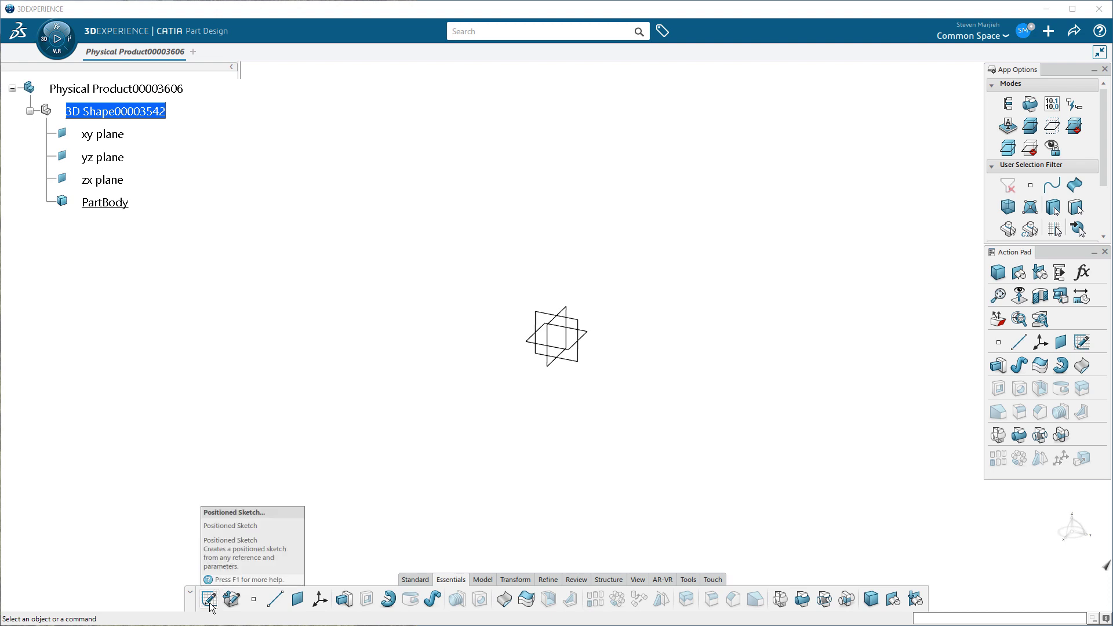
Start a positioned sketch with the Sliding support type and choose the yz plane as its support
left_click(209, 600)
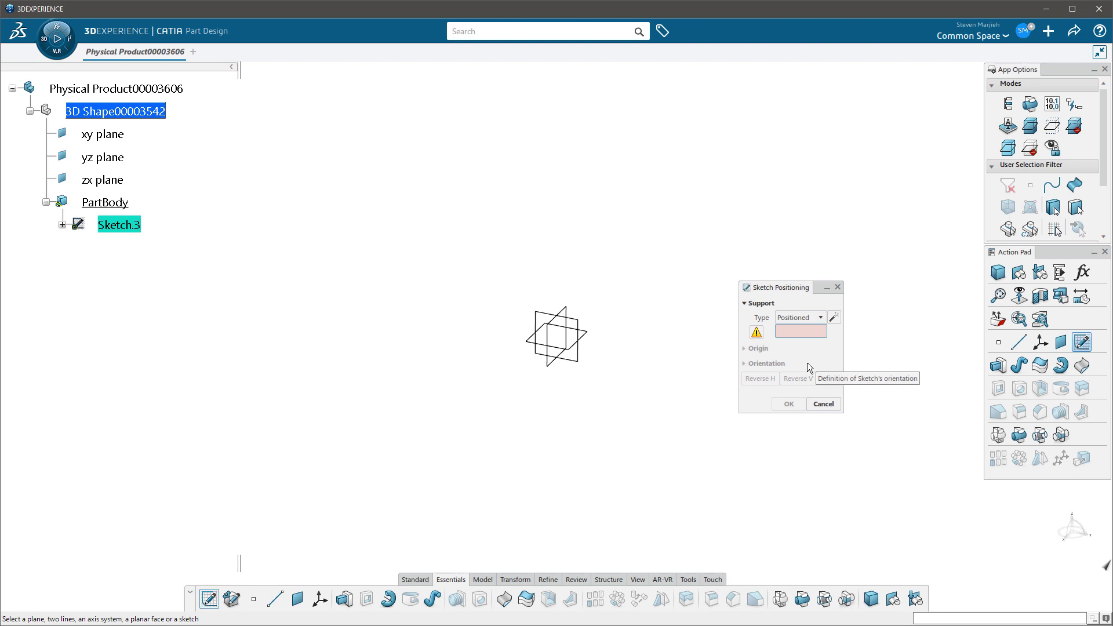
left_click(822, 318)
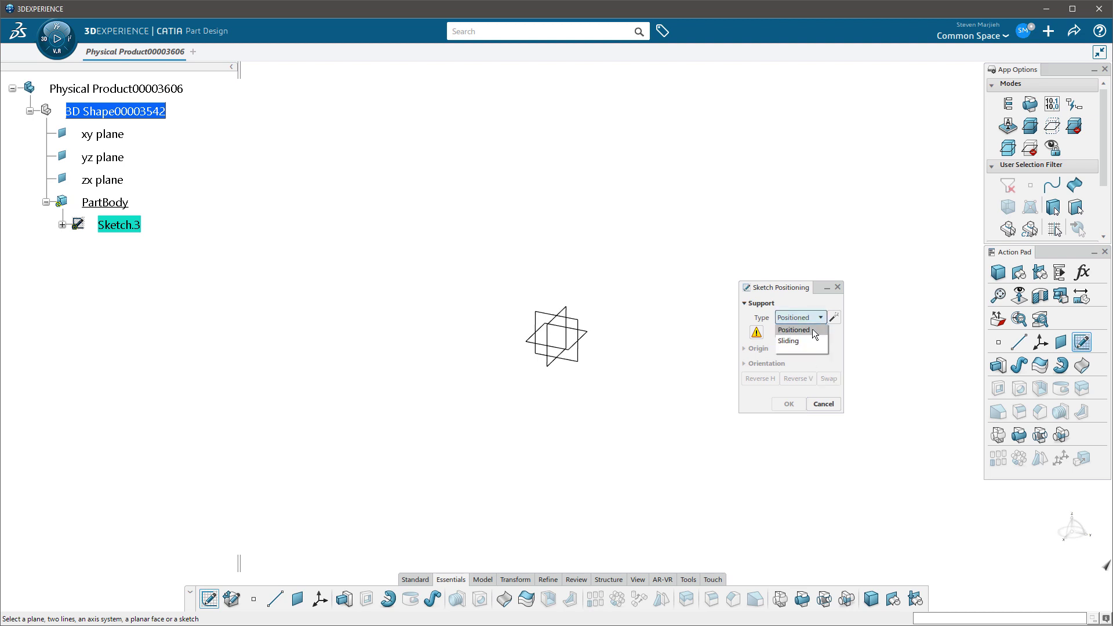
left_click(801, 340)
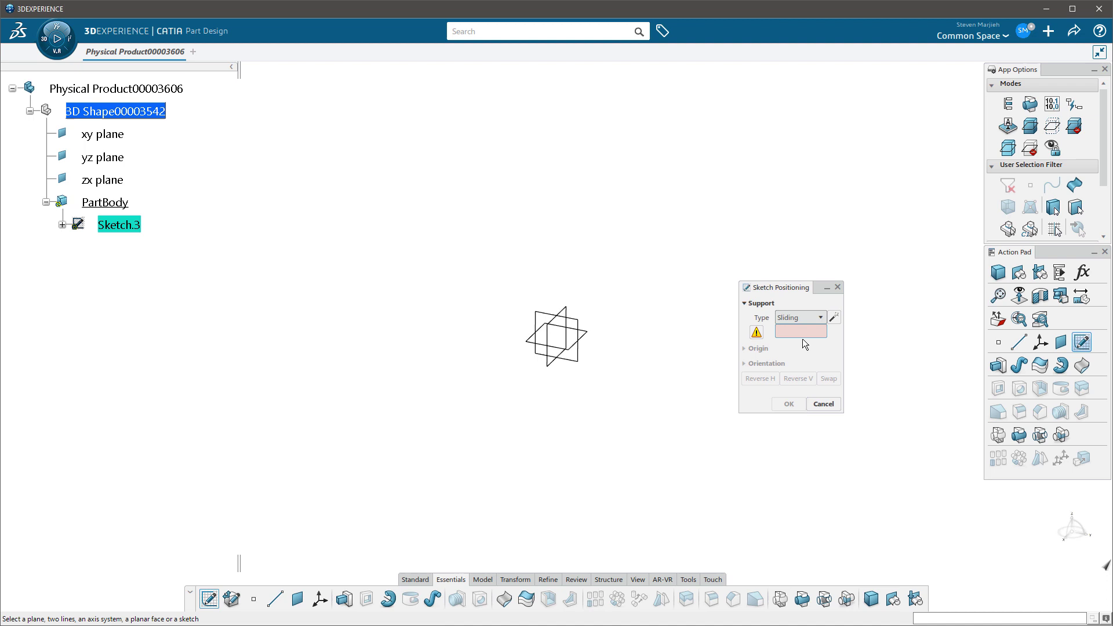
left_click(822, 319)
left_click(809, 329)
left_click(816, 320)
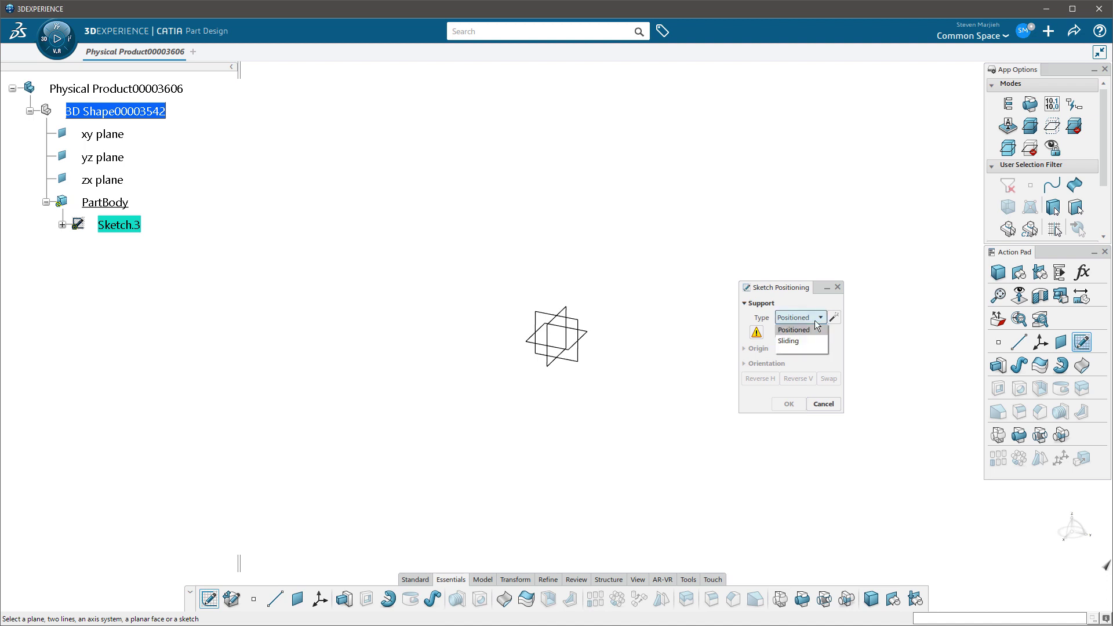
left_click(800, 340)
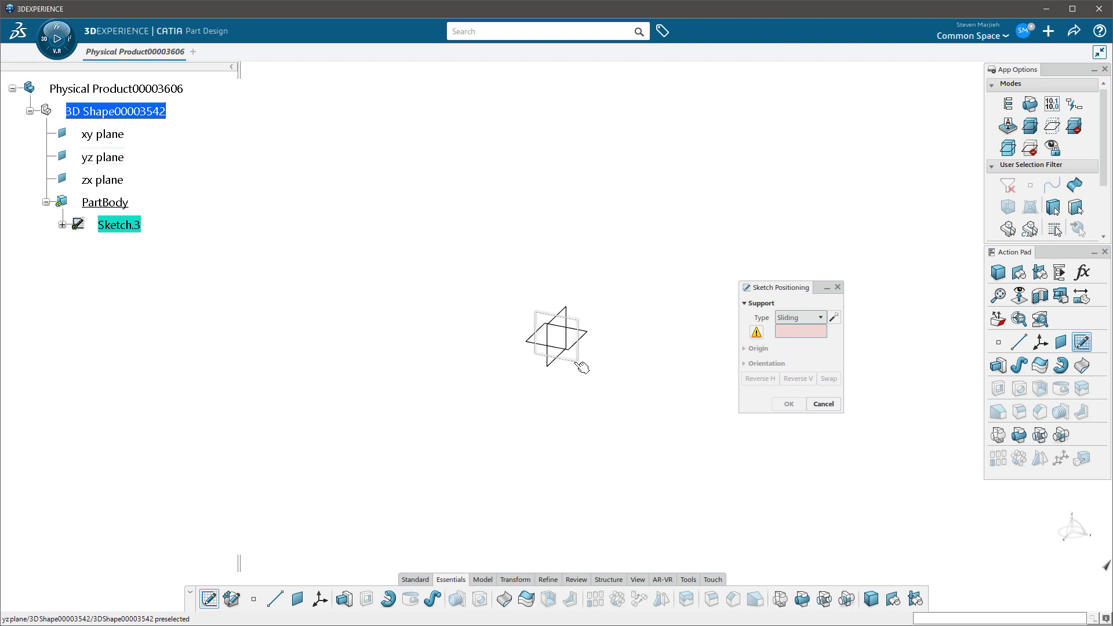
left_click(594, 371)
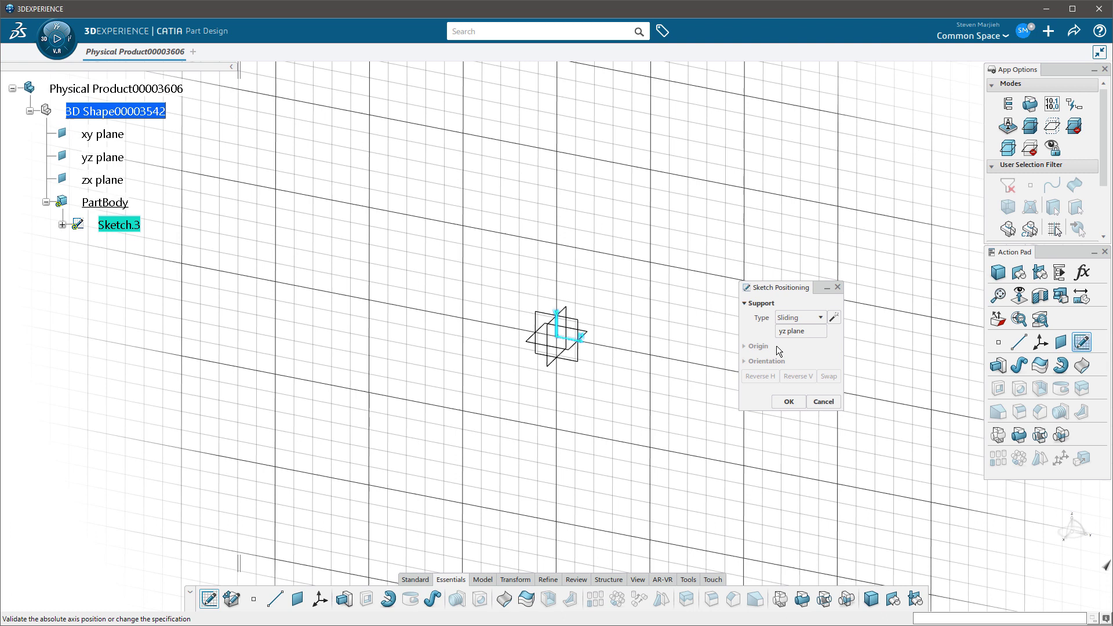
Set the sketch's support type to Positioned and expand its Origin and Orientation settings
left_click(823, 317)
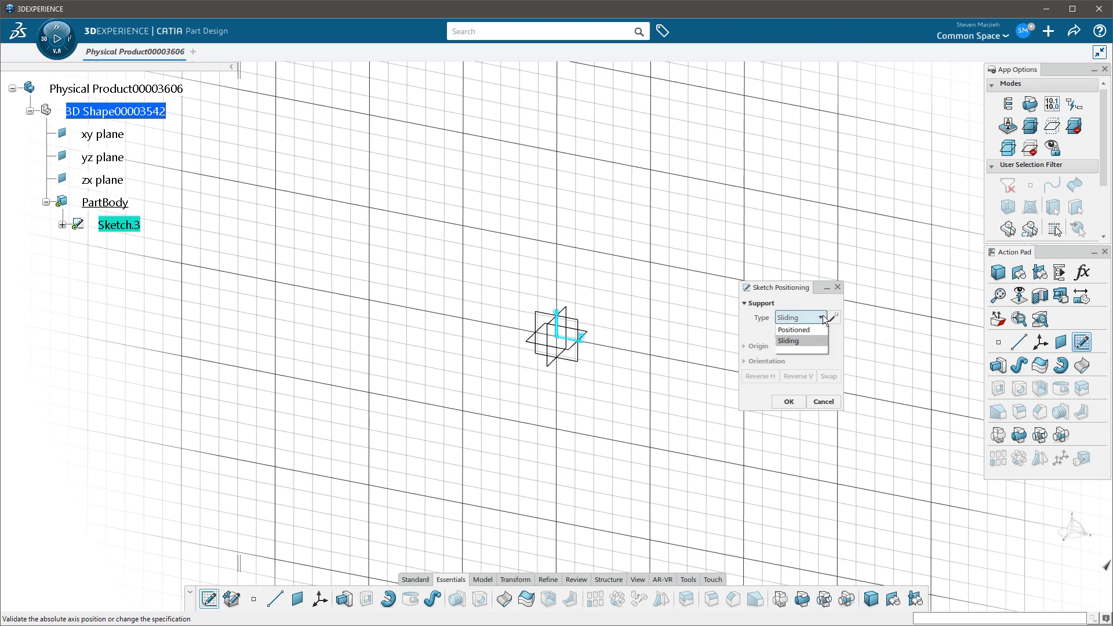
left_click(816, 328)
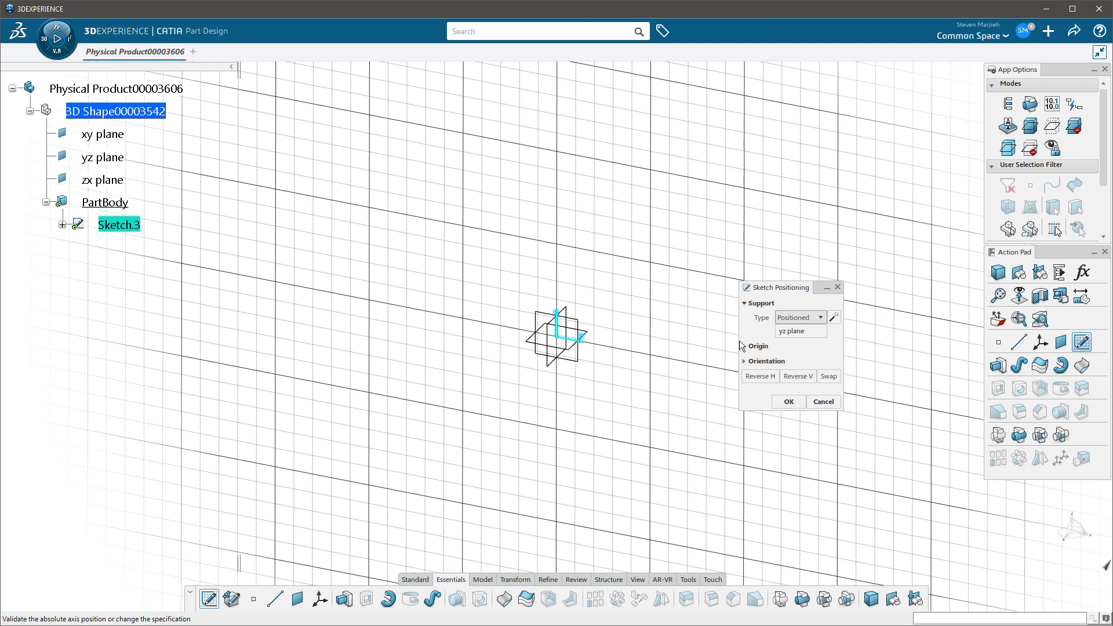
left_click(758, 346)
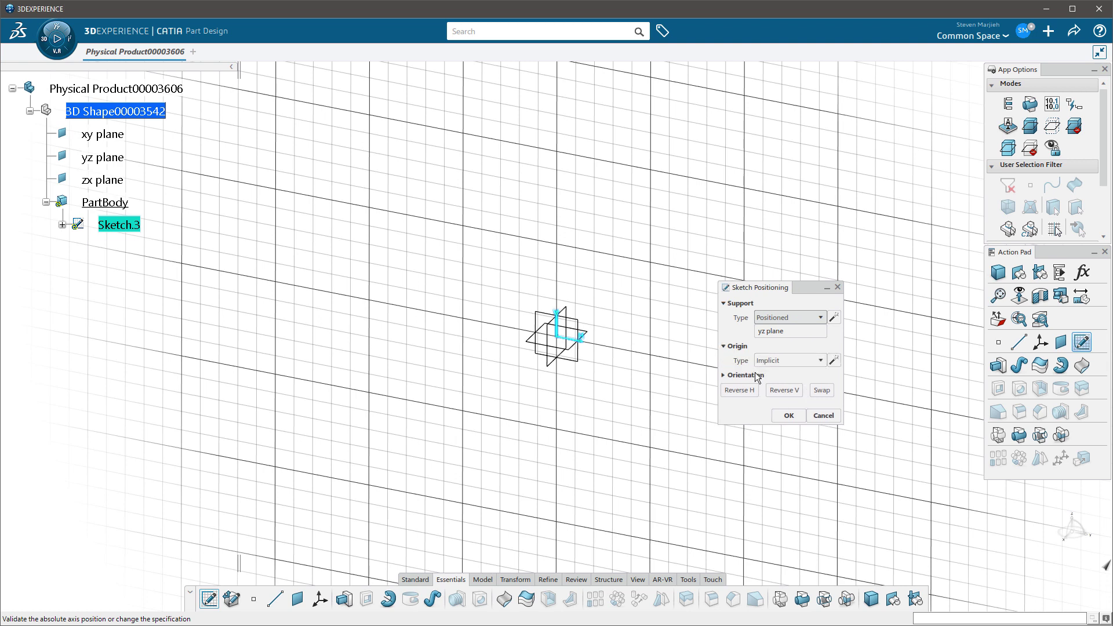
left_click(753, 375)
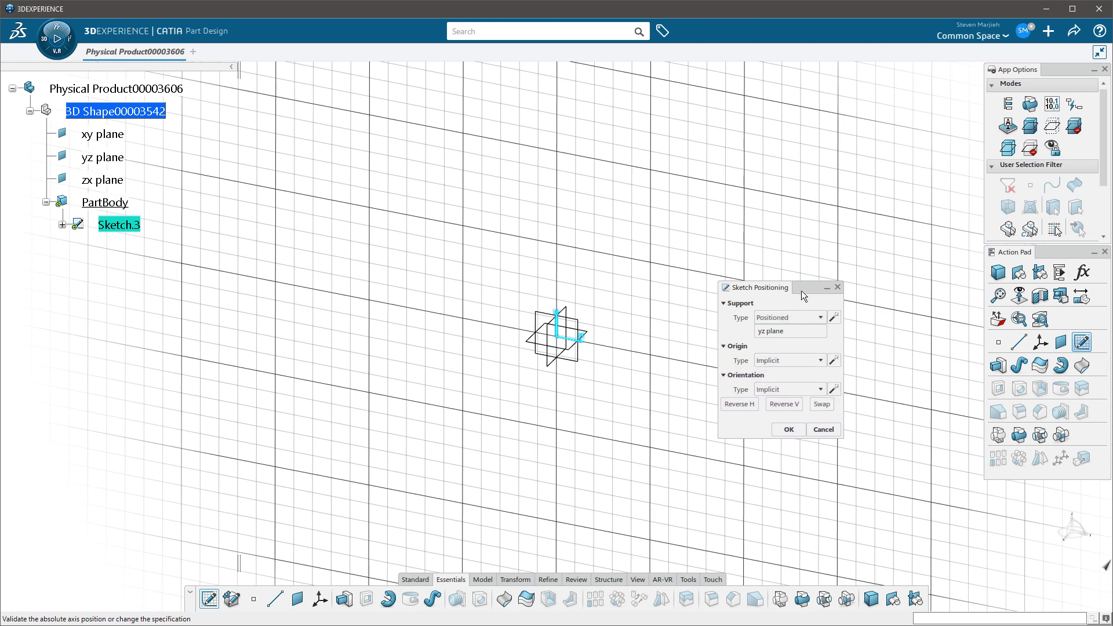
left_click_drag(801, 291, 763, 228)
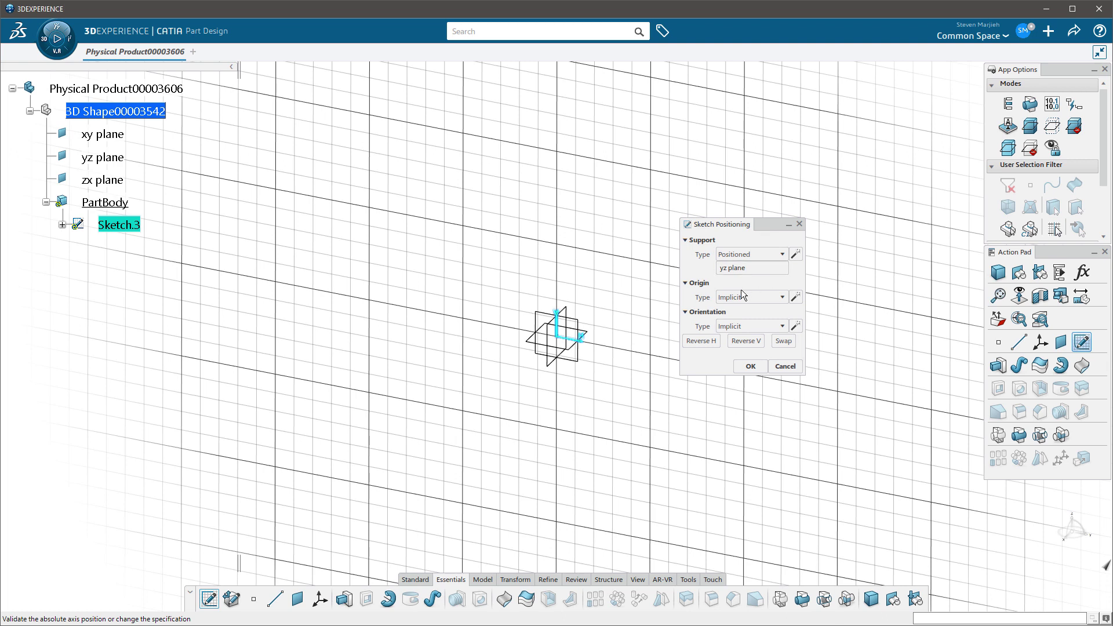
Review the types offered for defining the sketch's origin and orientation
left_click(764, 299)
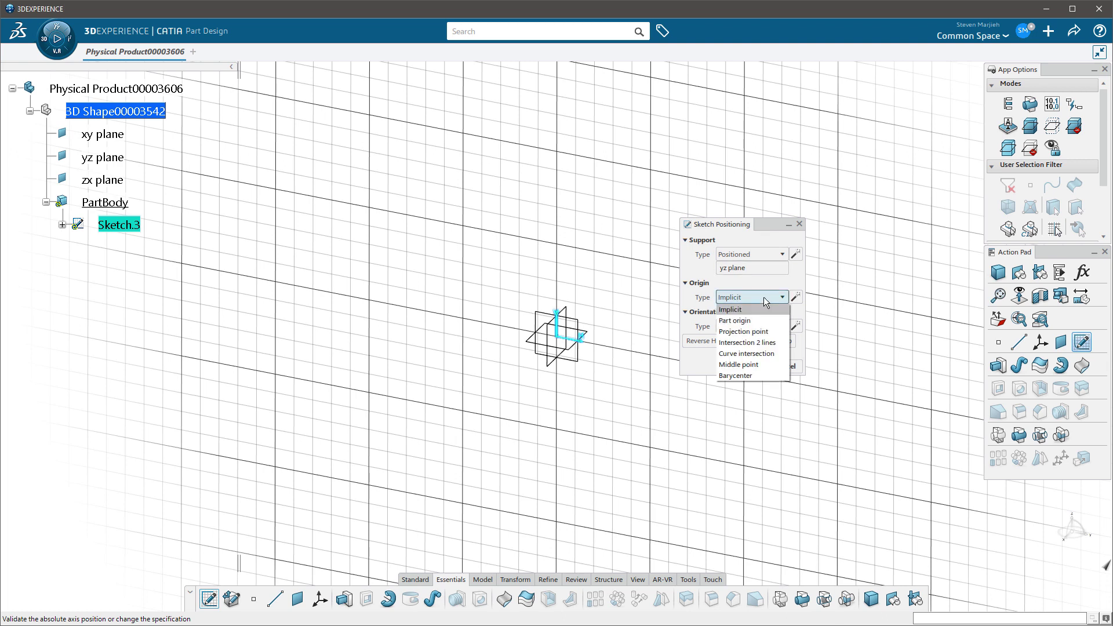
left_click(764, 296)
left_click(759, 326)
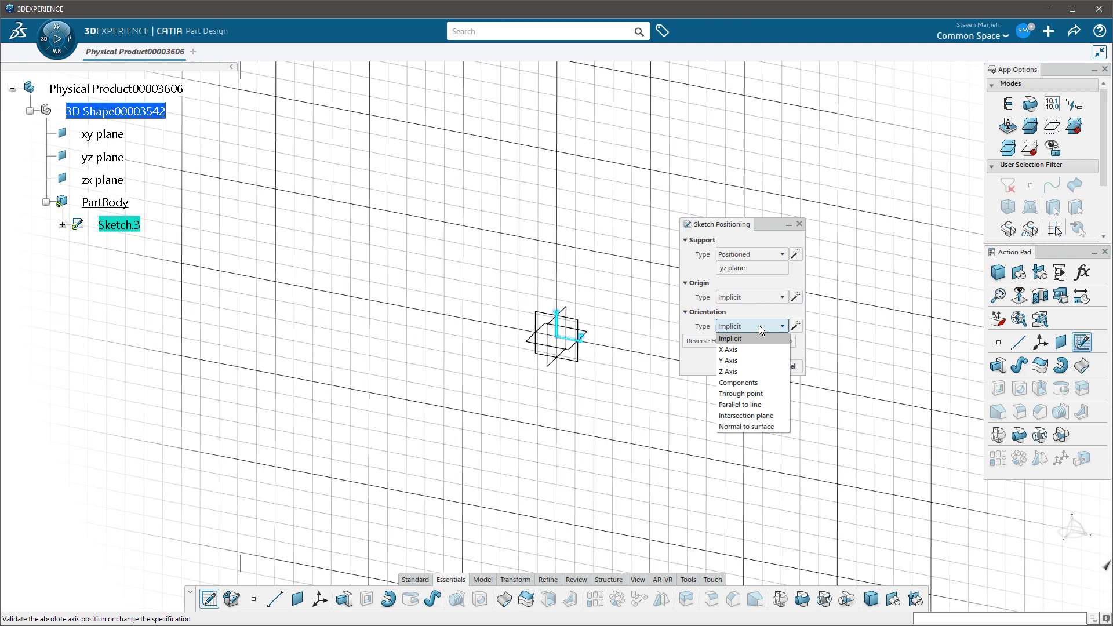
left_click(759, 325)
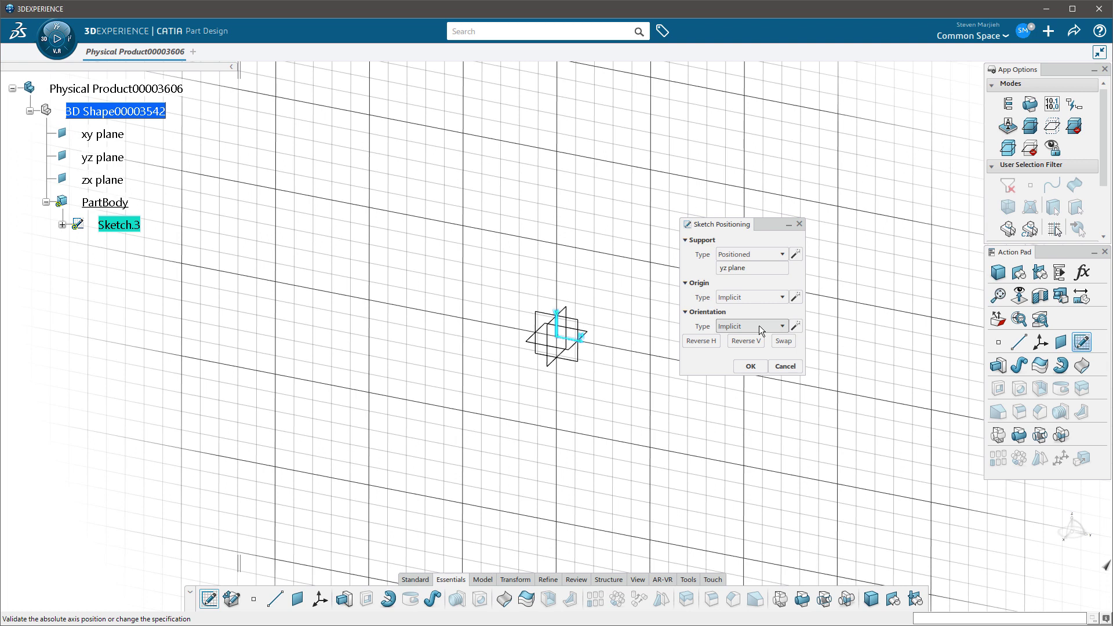
Try reversing the sketch's H and V directions and swapping its axes
left_click(699, 341)
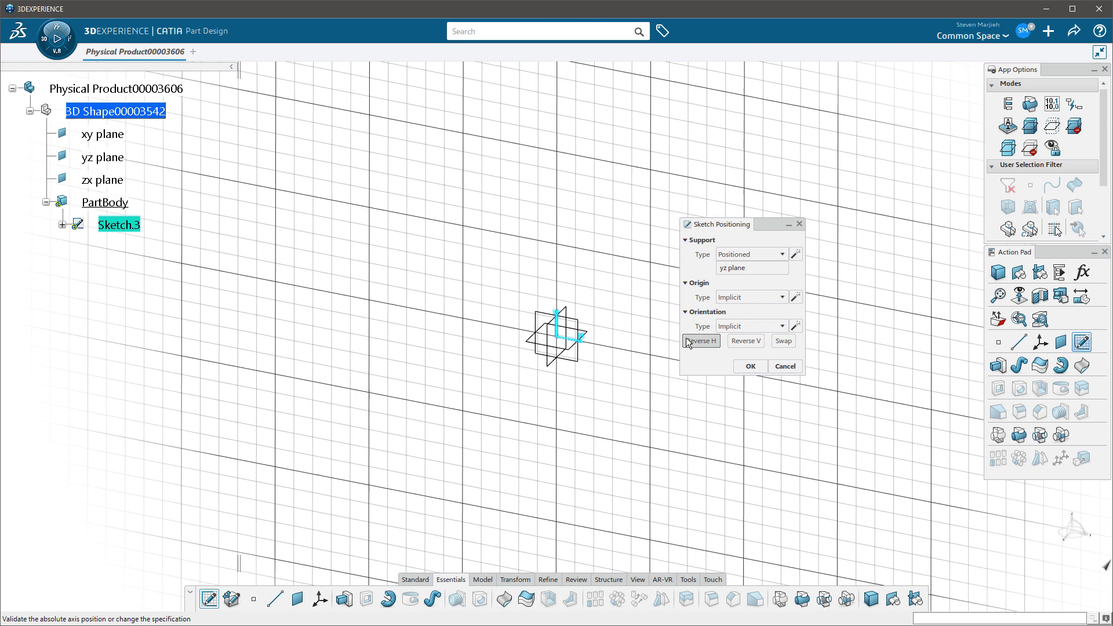
left_click(732, 341)
left_click(732, 341)
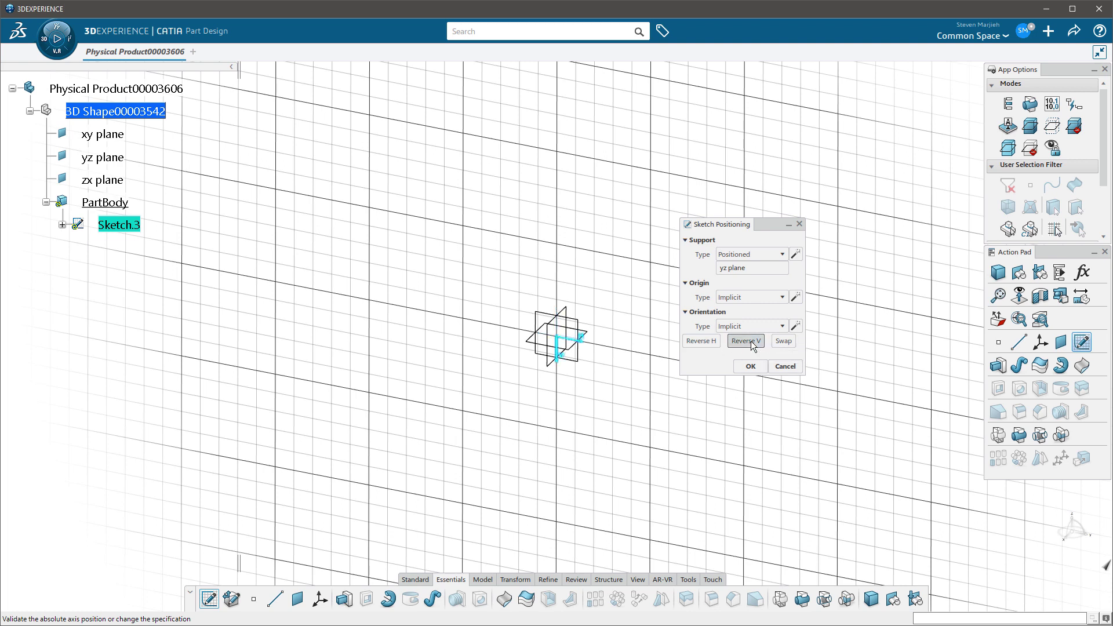
left_click(733, 342)
left_click(792, 340)
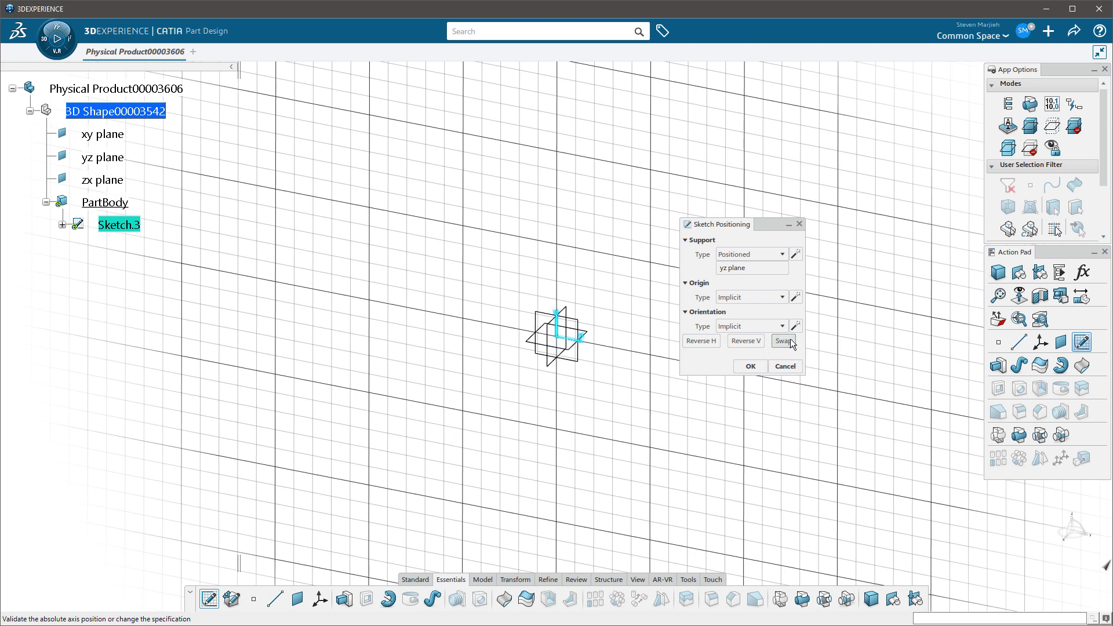
Try automatic type detection for the sketch's origin and orientation
left_click(796, 298)
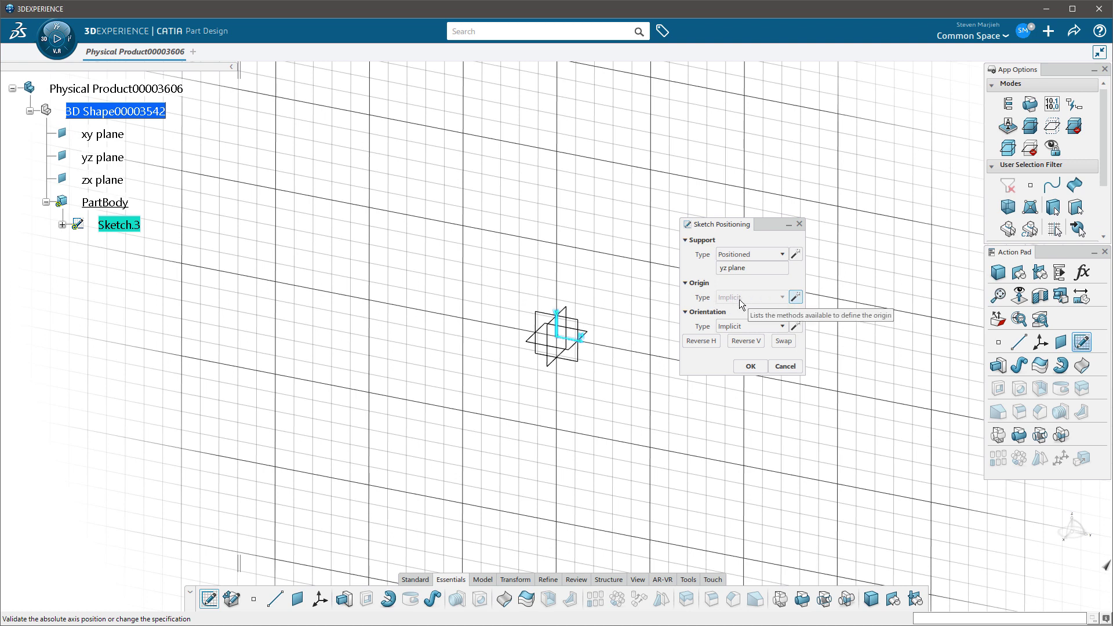
left_click(796, 298)
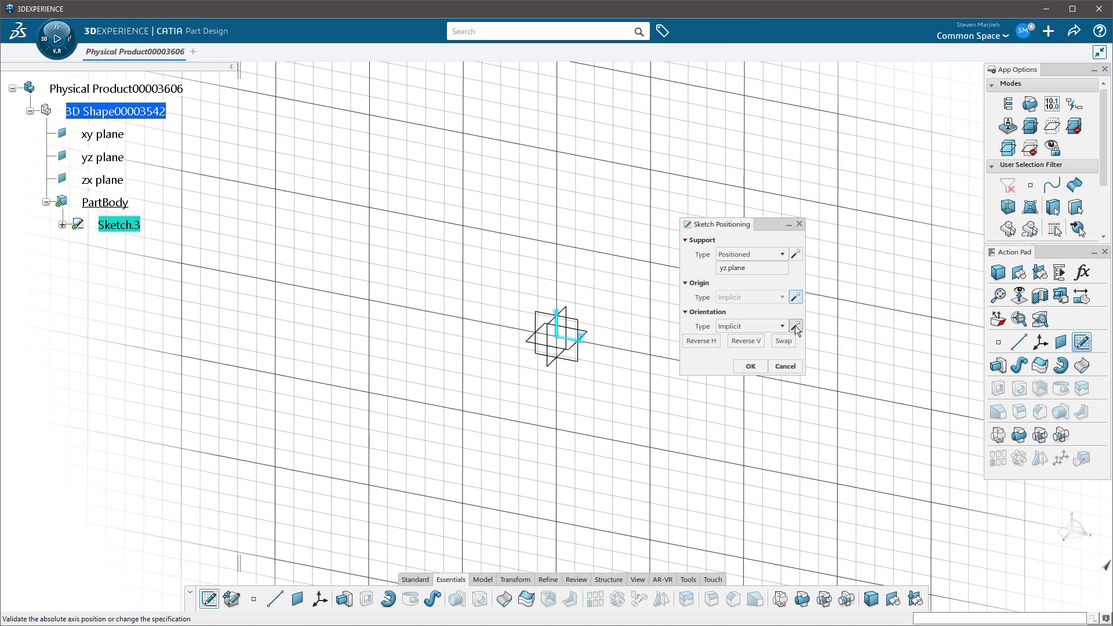
left_click(795, 326)
left_click(795, 327)
left_click(796, 297)
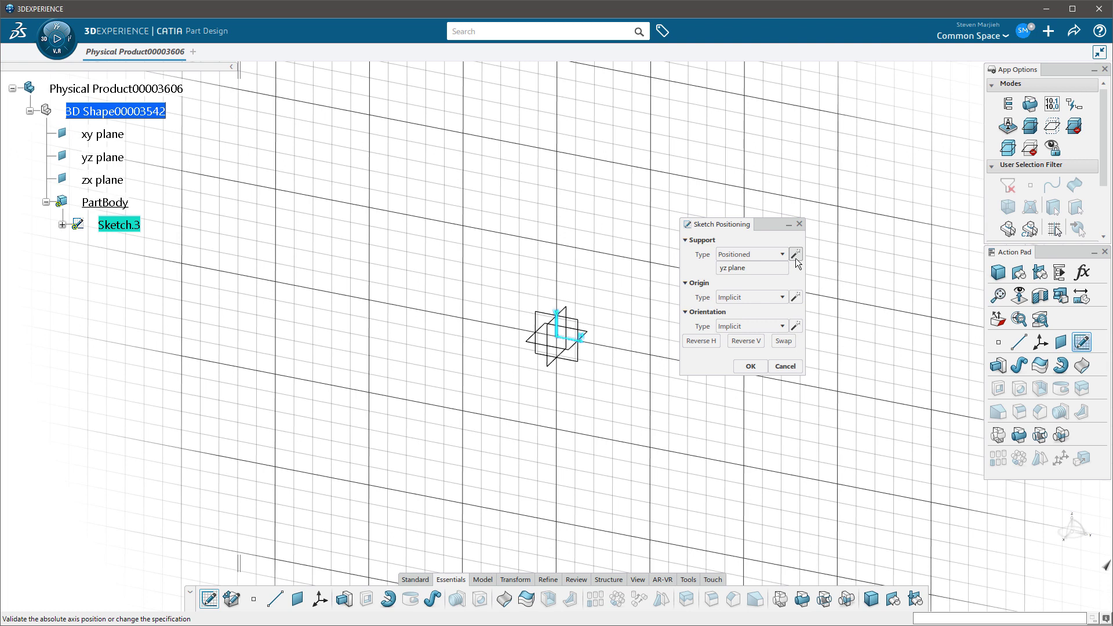
left_click(796, 298)
left_click(795, 295)
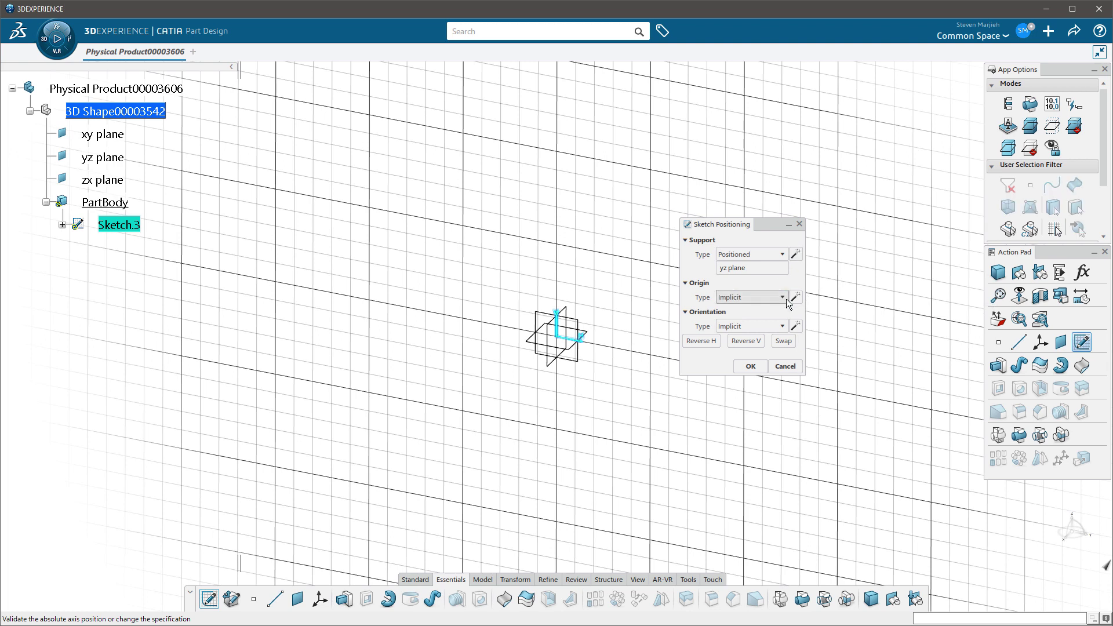
Accept the positioned sketch on the yz plane with Implicit origin and orientation, and open it for editing
left_click(781, 297)
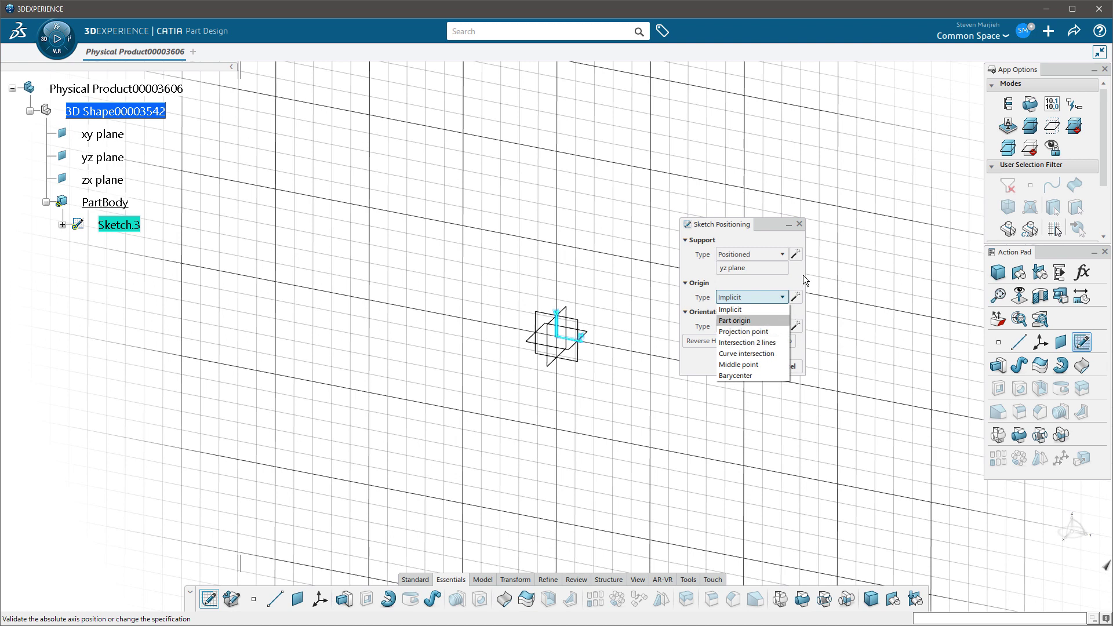
left_click(767, 279)
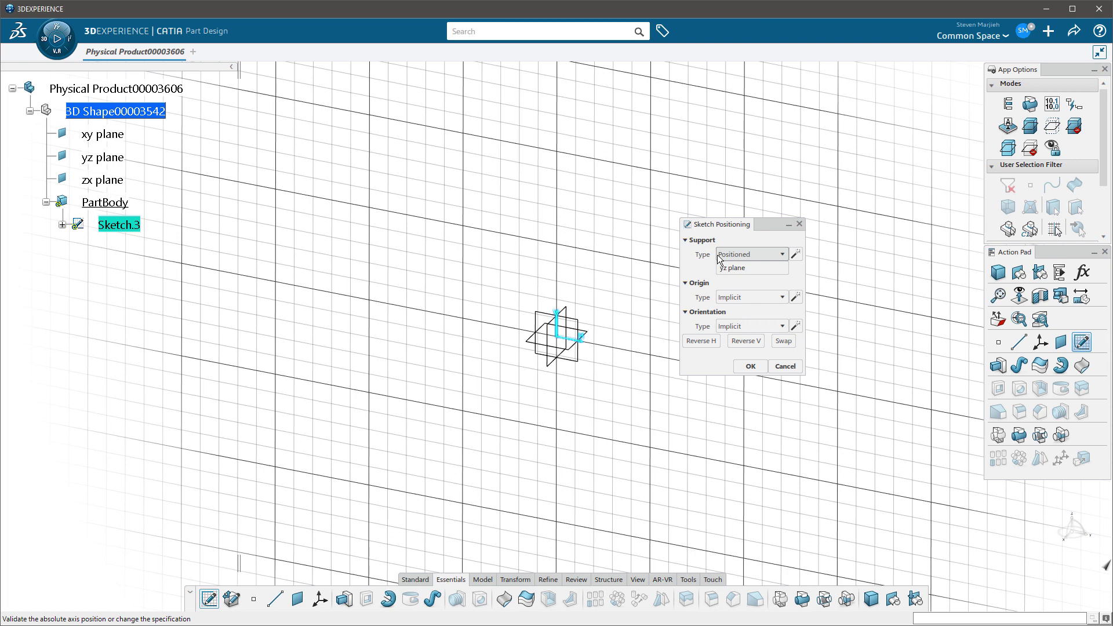
left_click(750, 366)
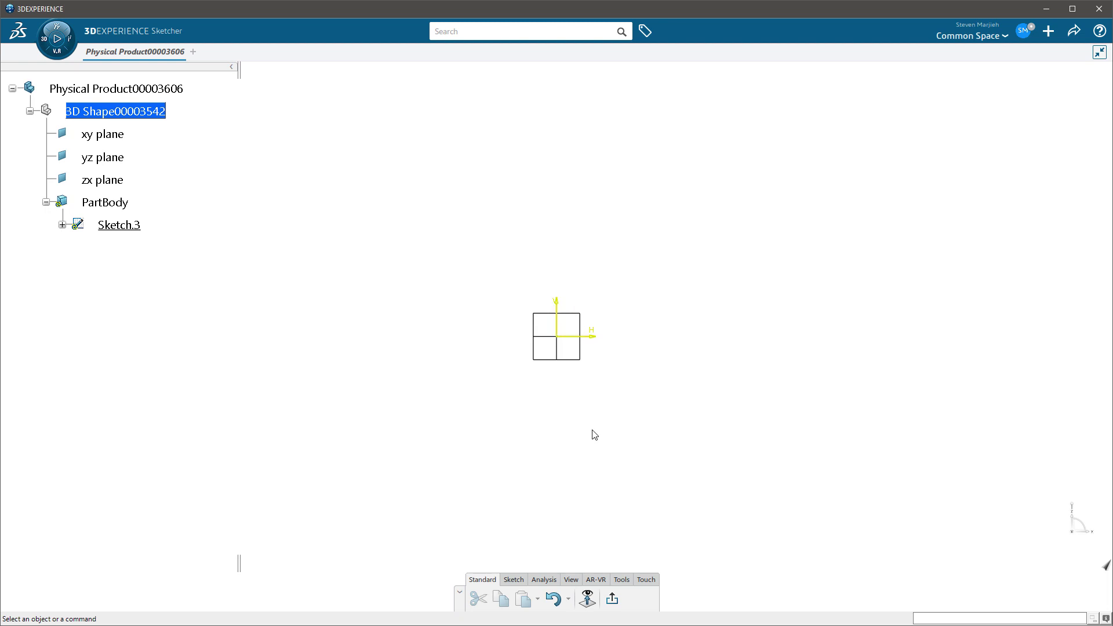